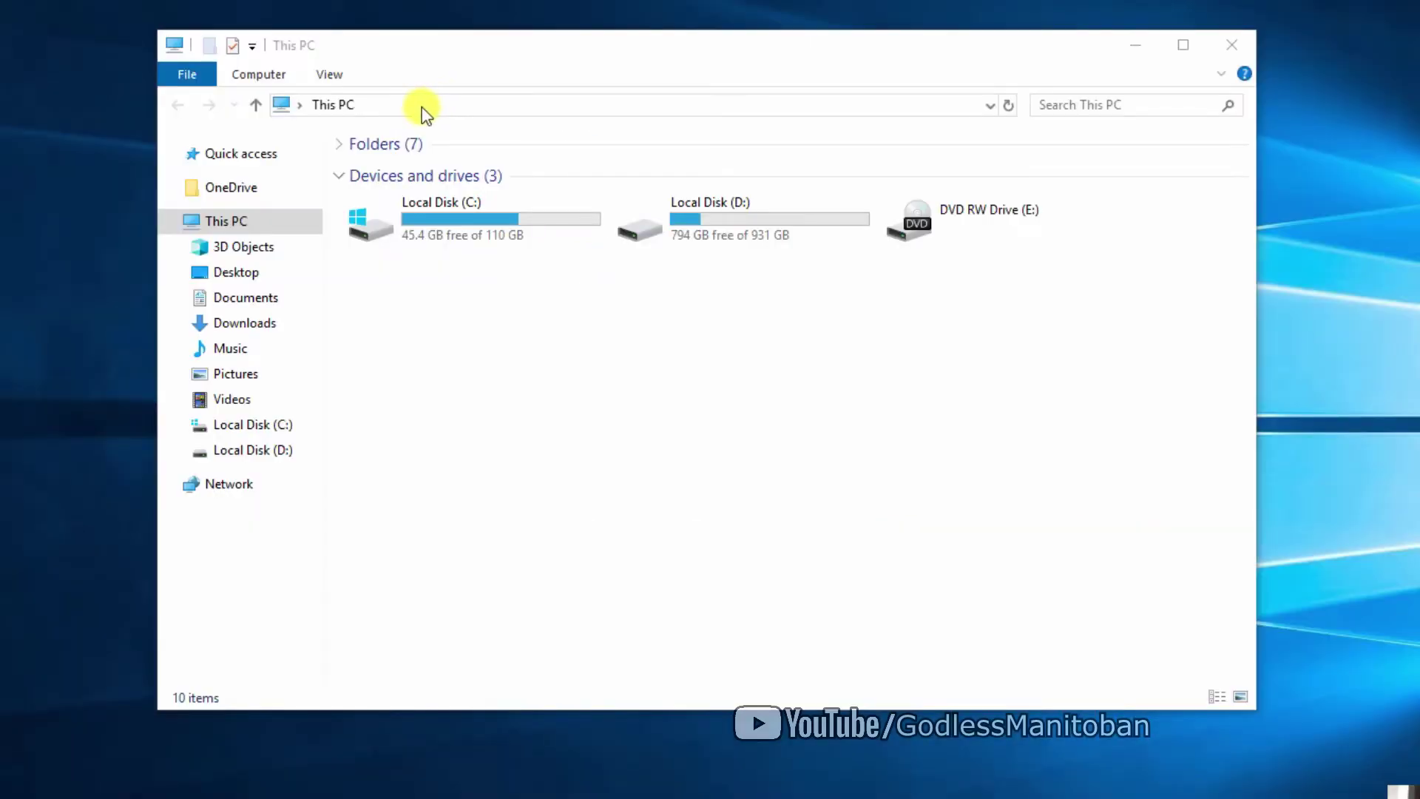
# Go to the pasted Skype skylib AppData folder and delete shared.xml
pyautogui.click(507, 197)
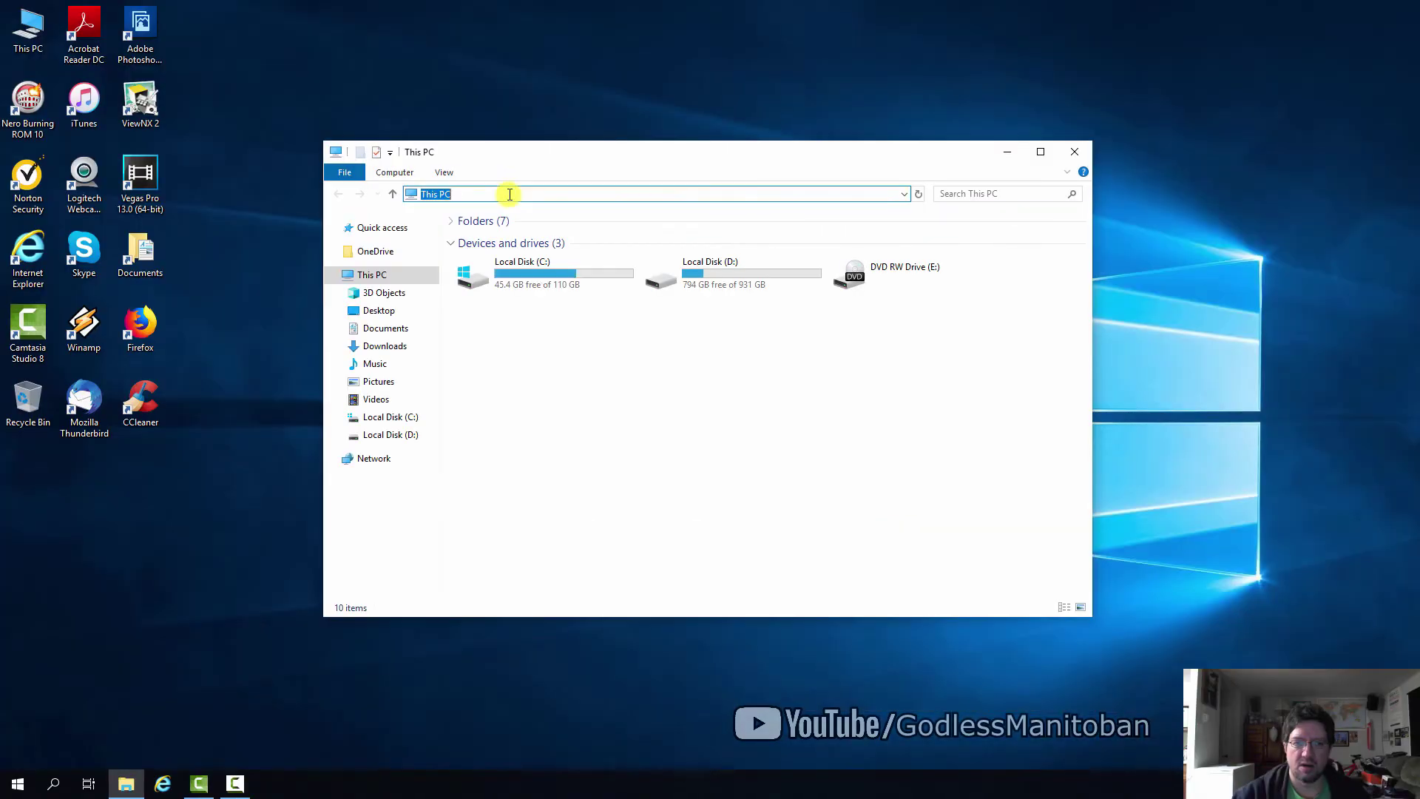
pyautogui.rightClick(508, 197)
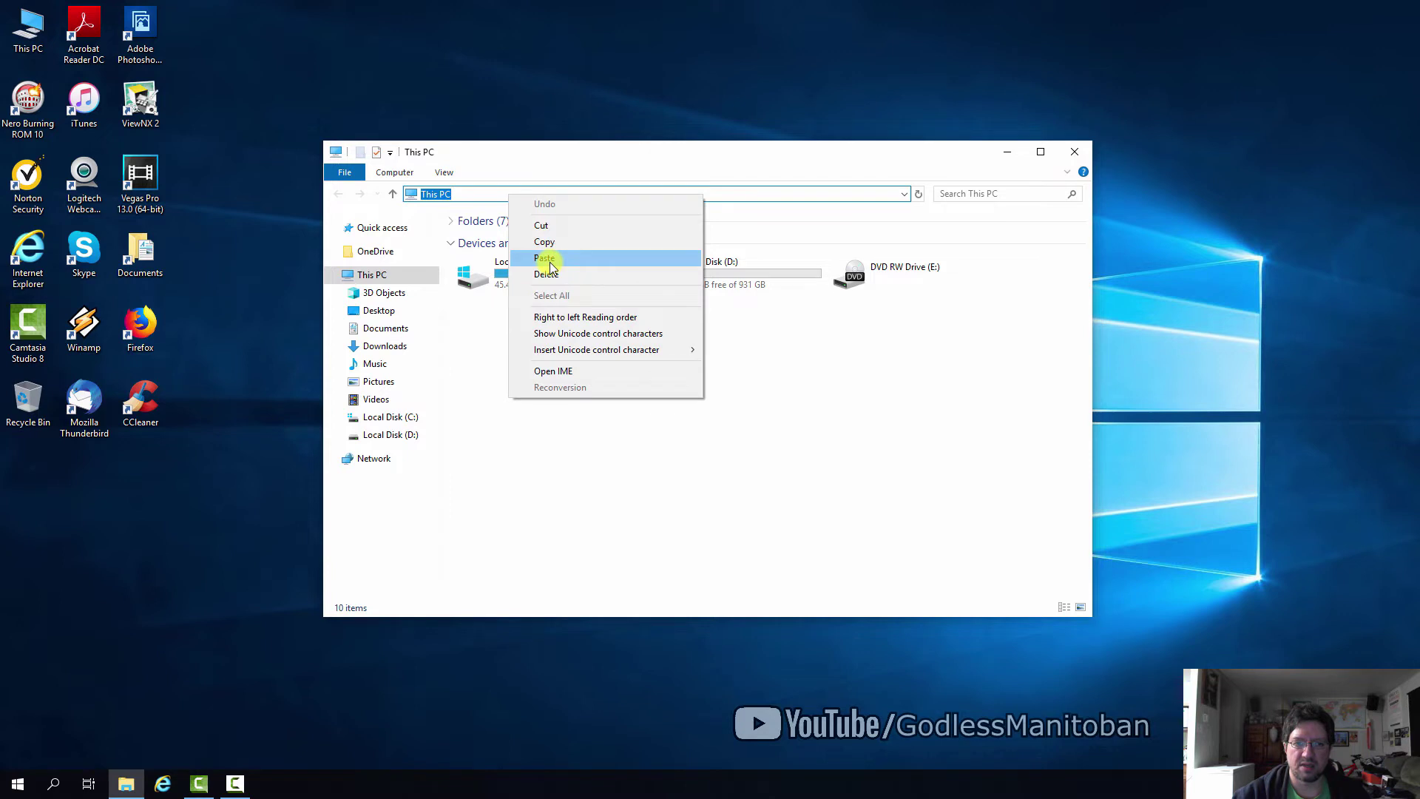
pyautogui.click(545, 258)
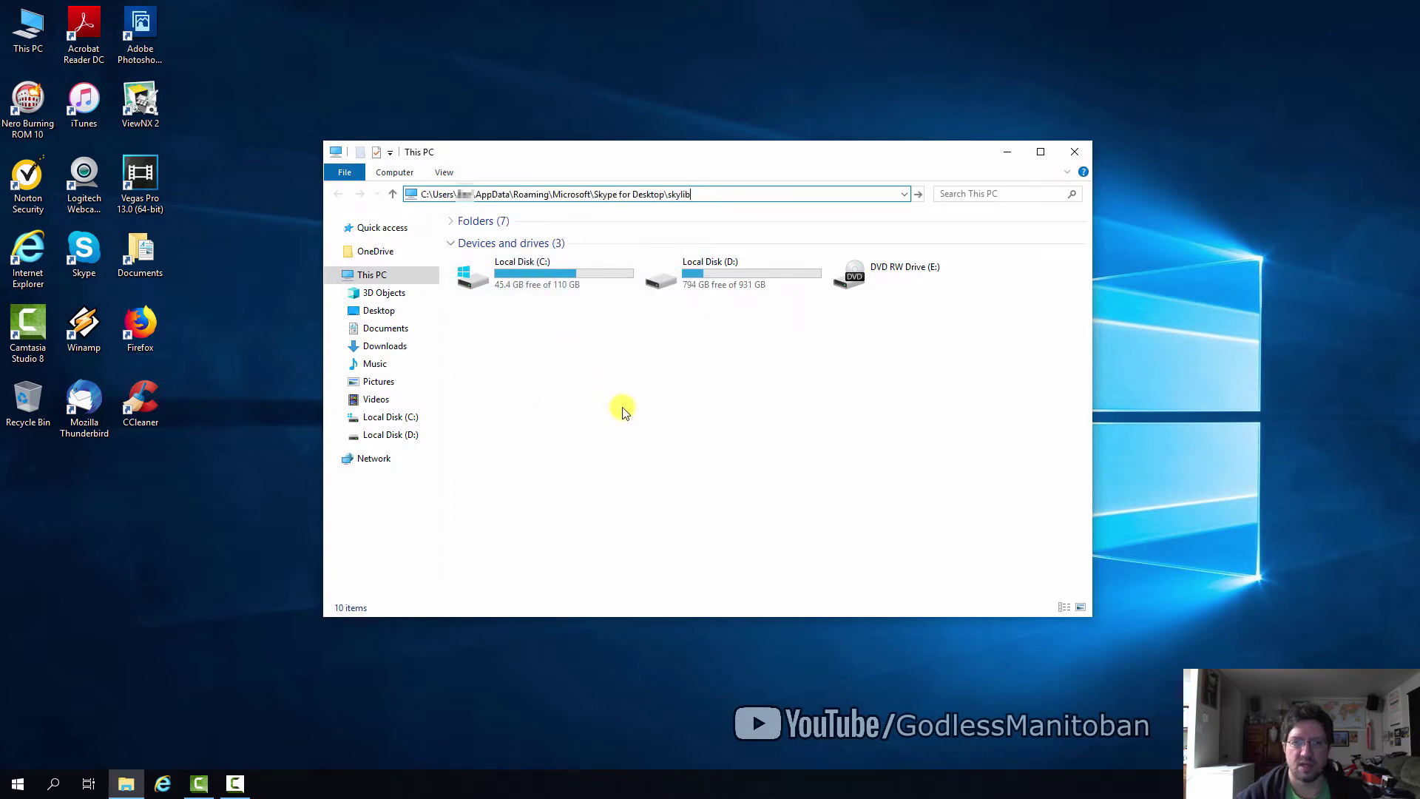
pyautogui.press('Return')
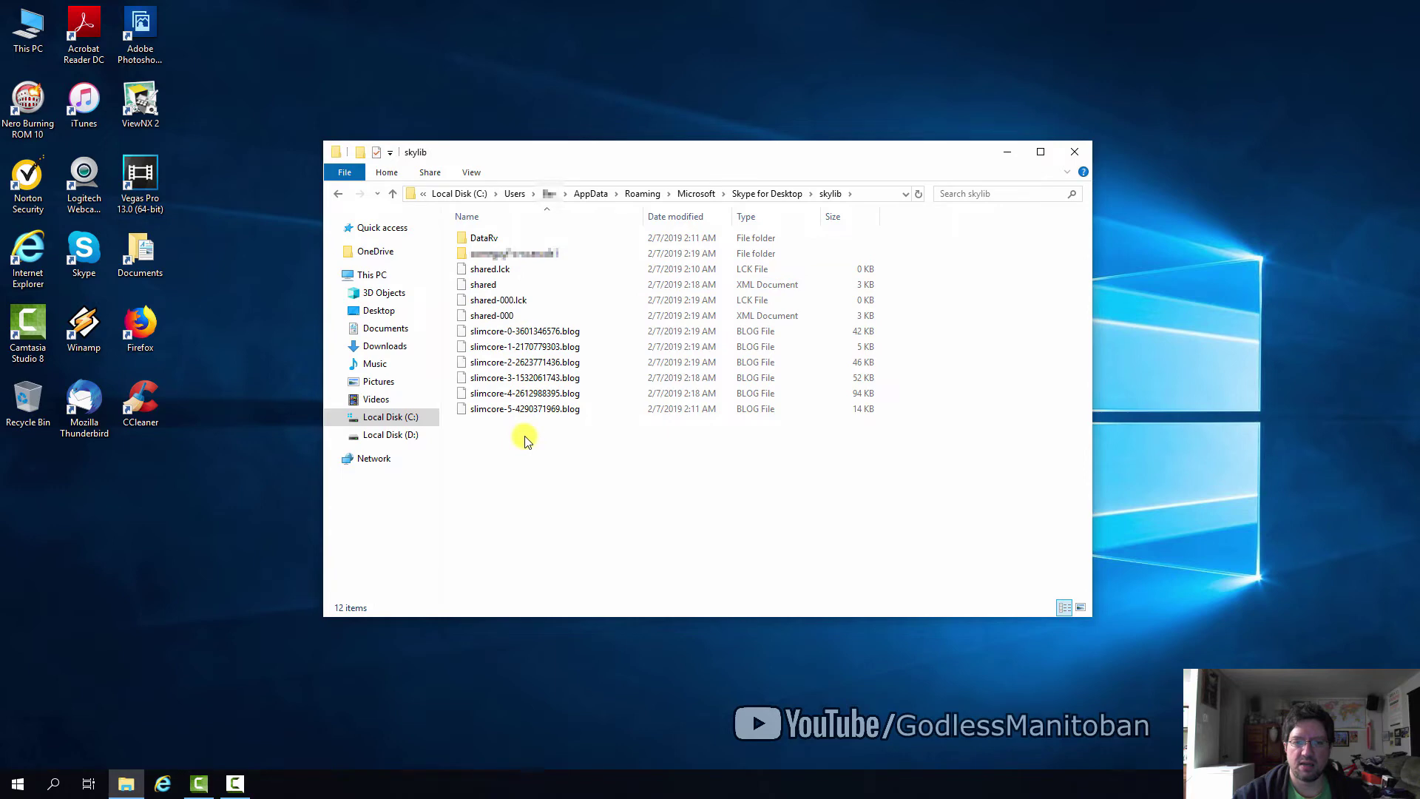
pyautogui.click(499, 284)
pyautogui.press('Delete')
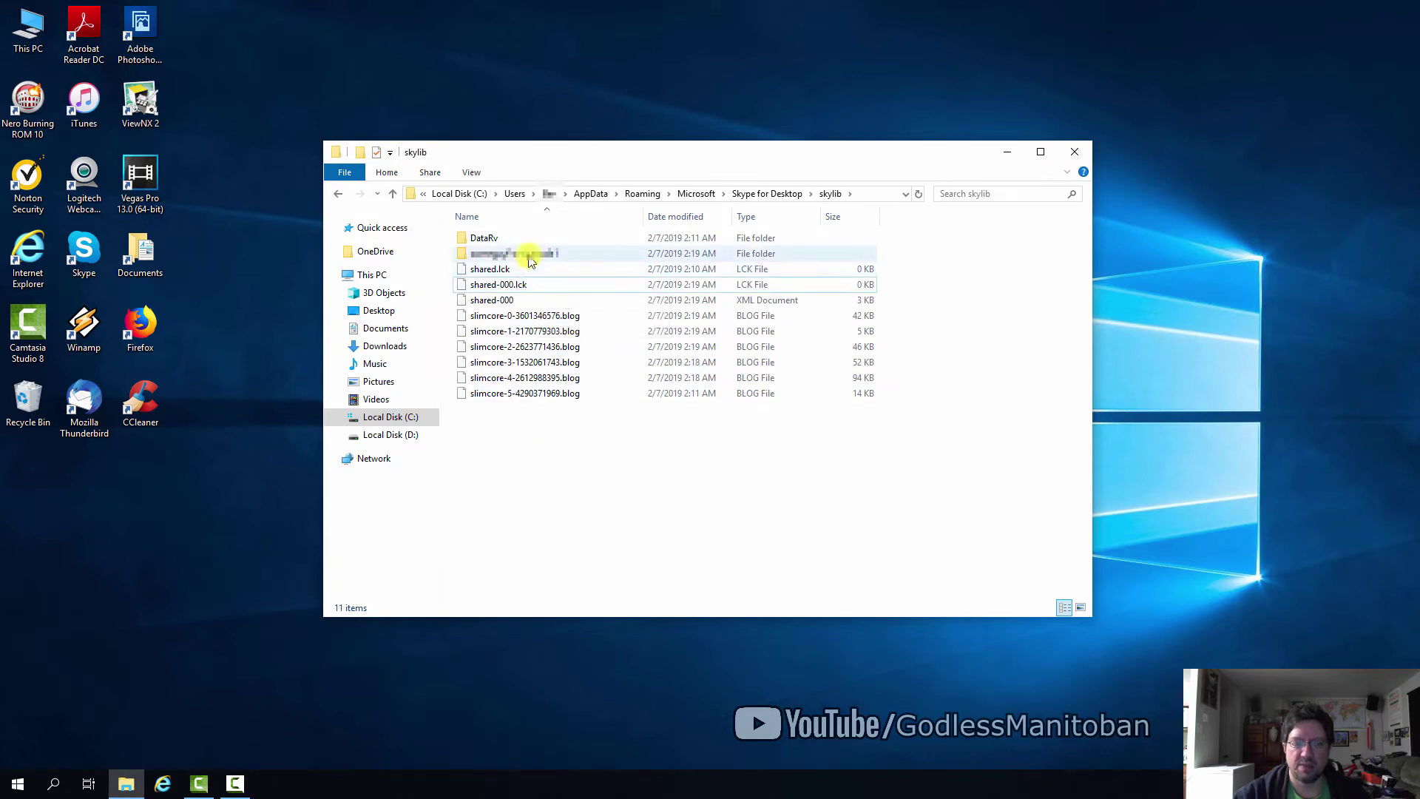
# Delete config.xml from the account subfolder, confirming it goes to the Recycle Bin
pyautogui.doubleClick(530, 257)
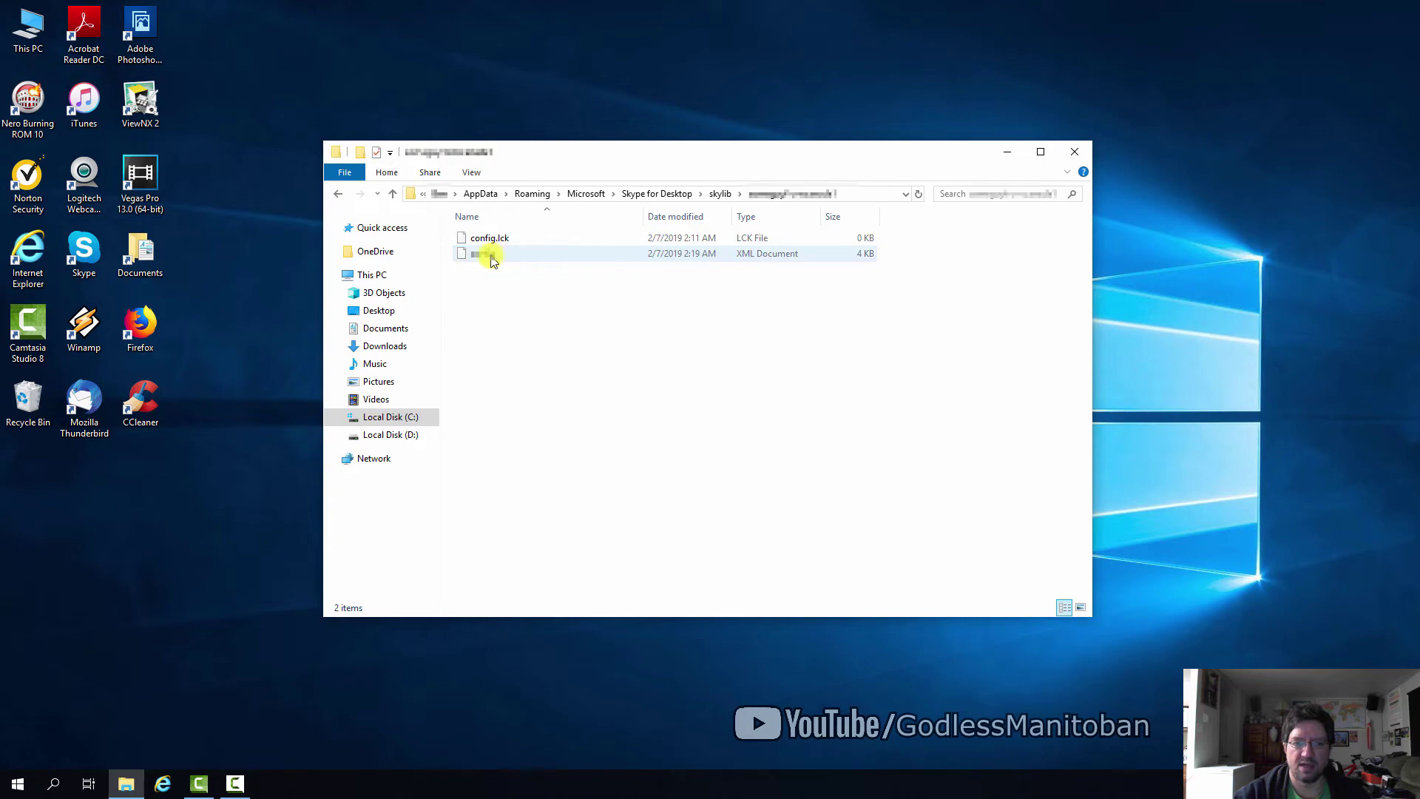
pyautogui.rightClick(492, 260)
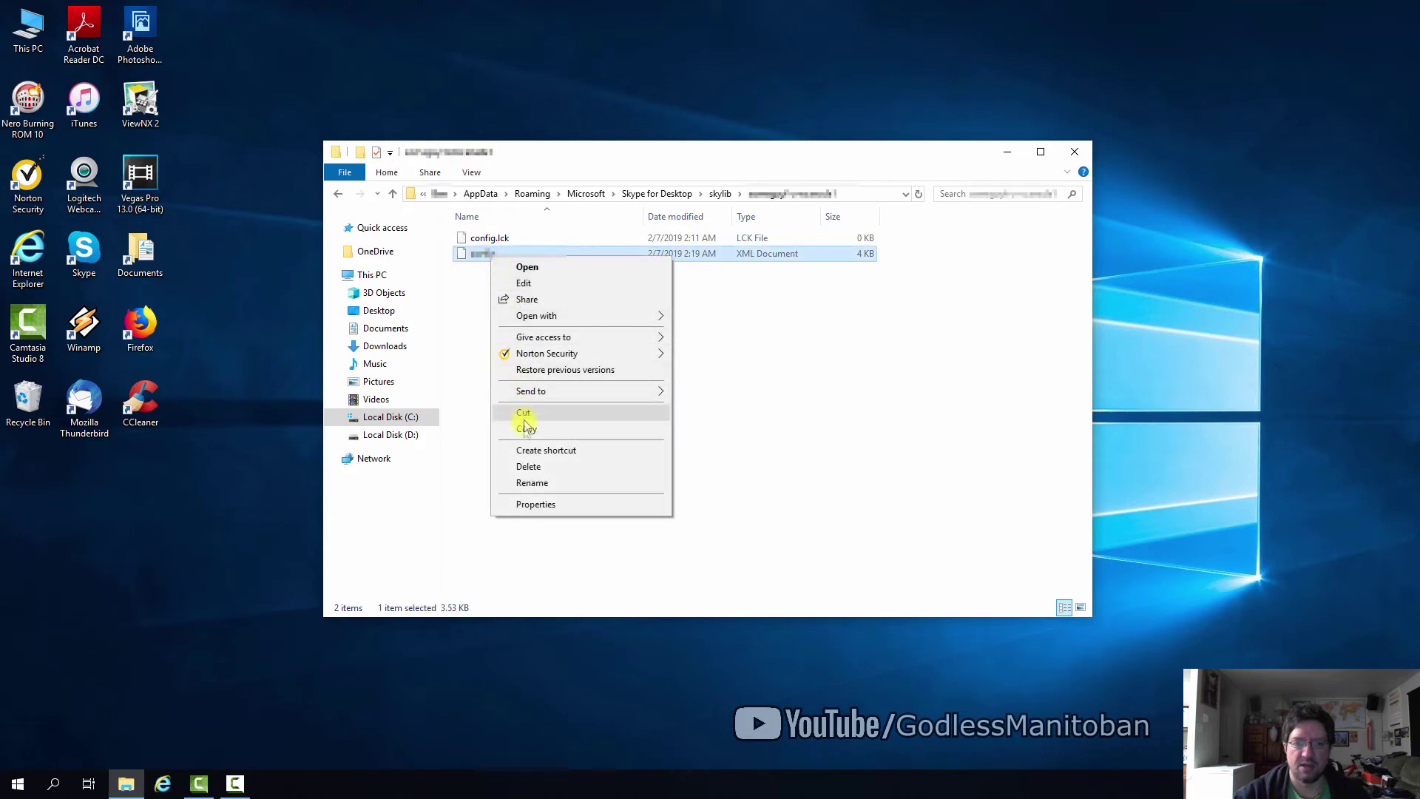
pyautogui.click(527, 467)
pyautogui.click(766, 448)
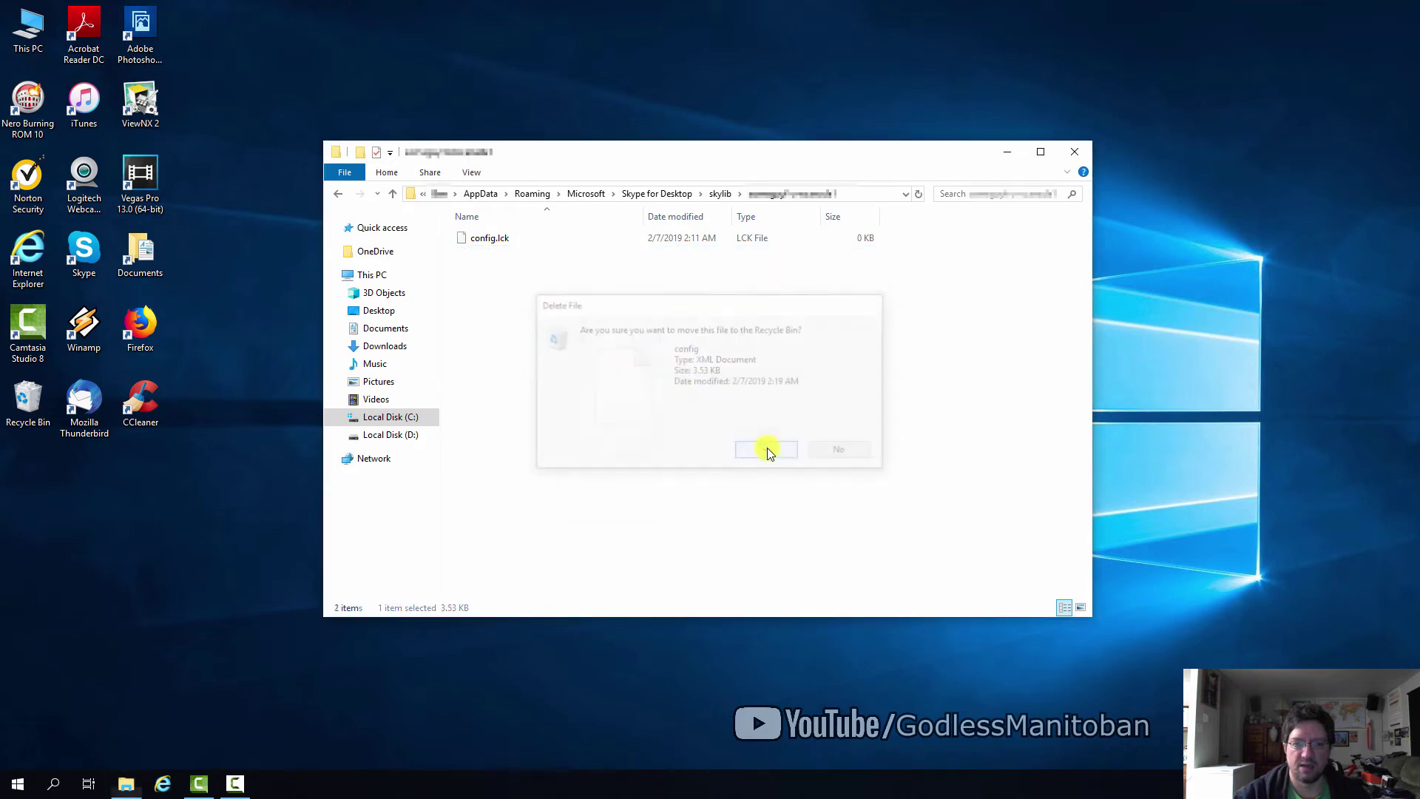